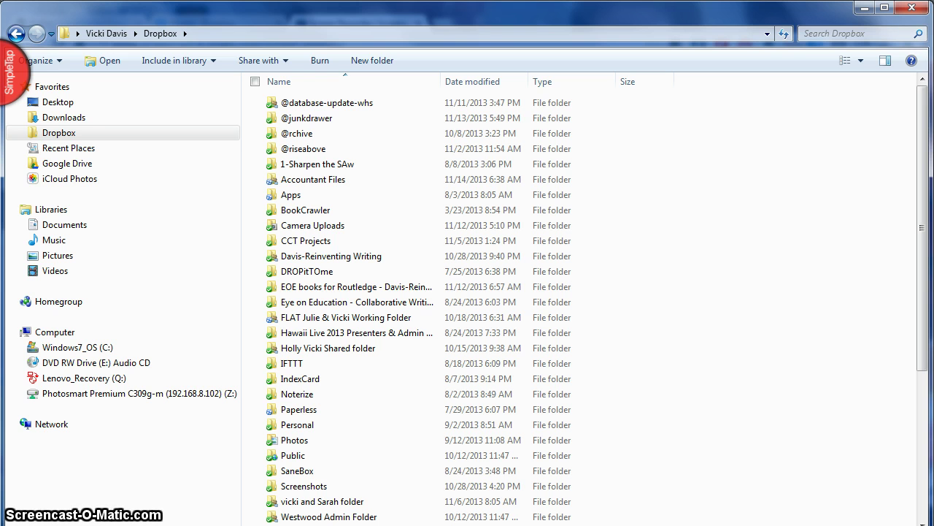
left_click(920, 303)
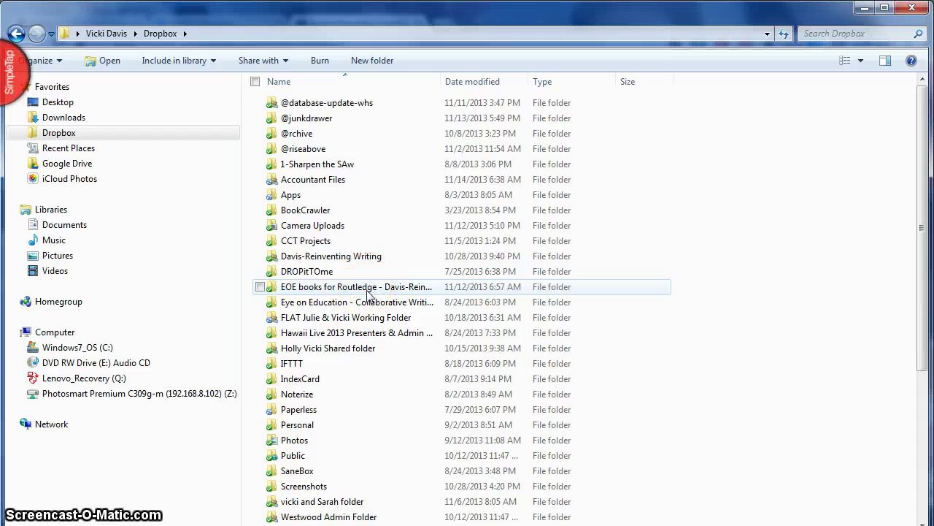
mouse_move(369, 292)
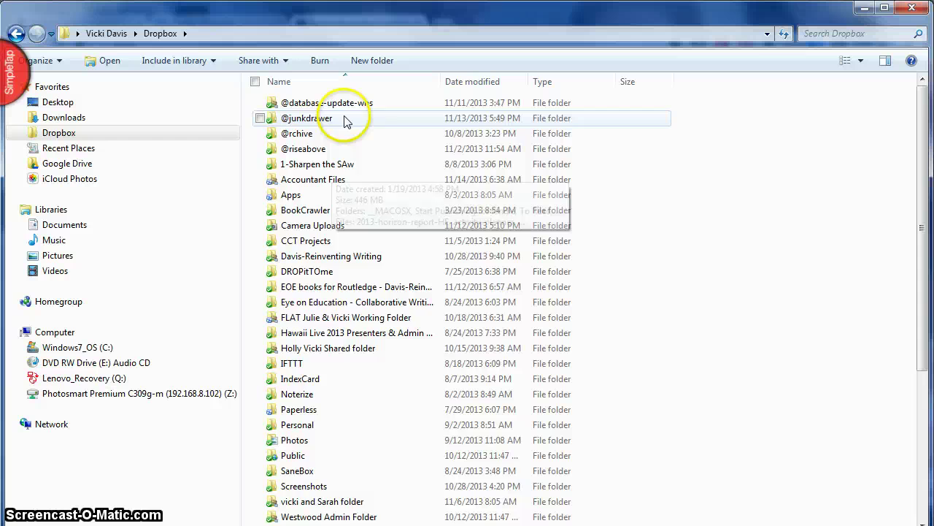
left_click(309, 133)
double_click(310, 133)
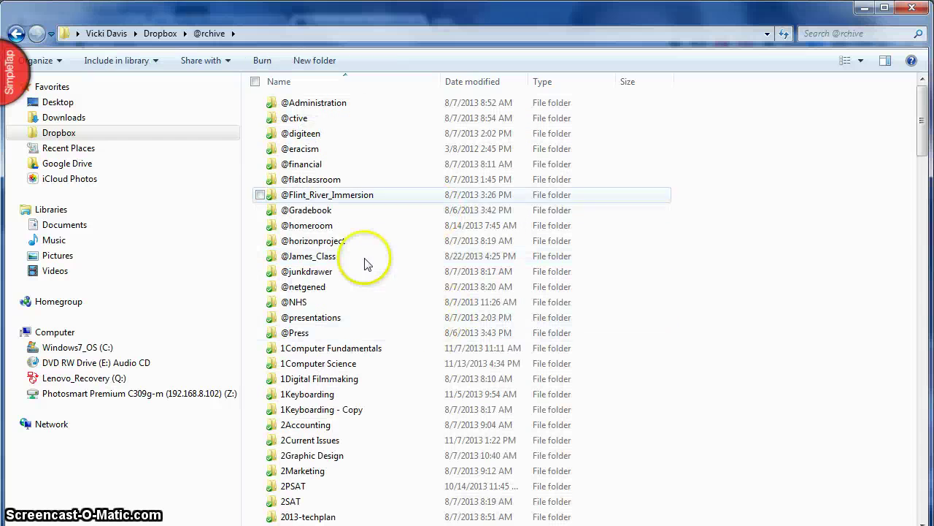
scroll(396, 292, "down", 7)
scroll(413, 365, "down", 11)
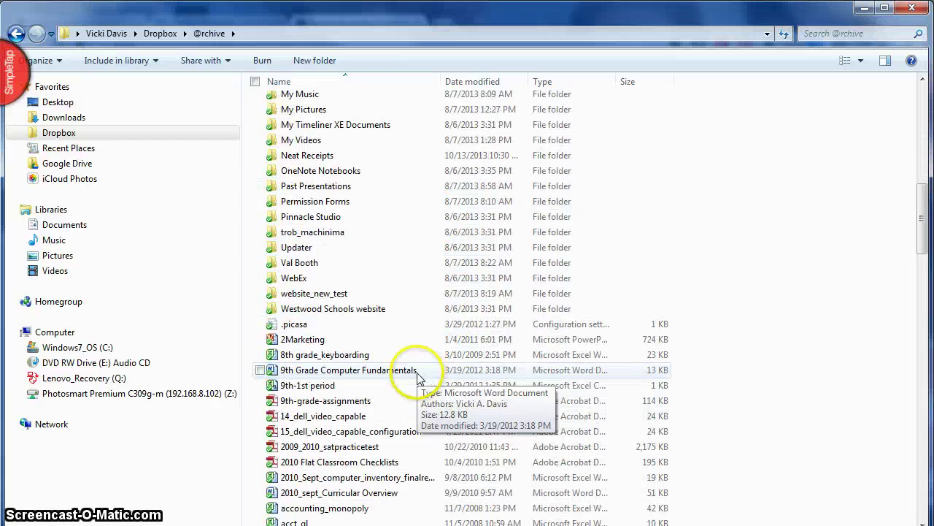
scroll(400, 351, "up", 6)
scroll(400, 352, "up", 11)
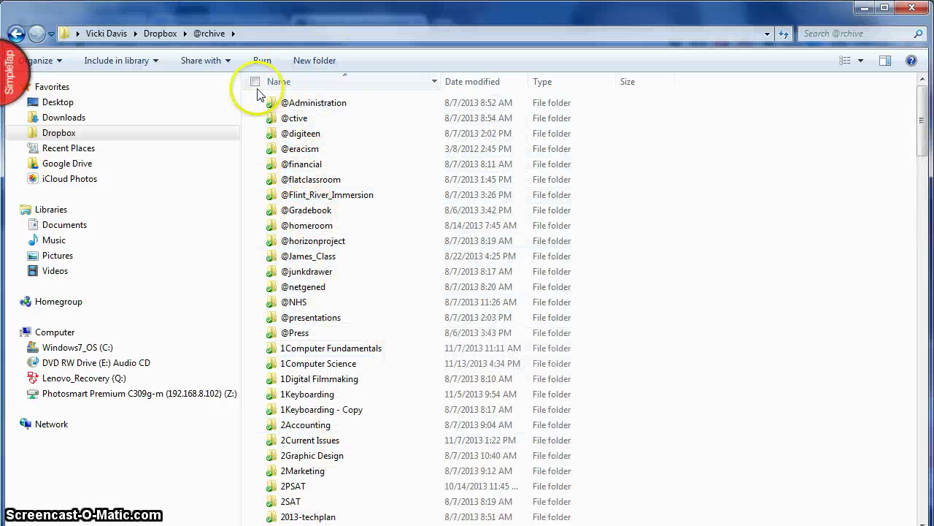
left_click(161, 33)
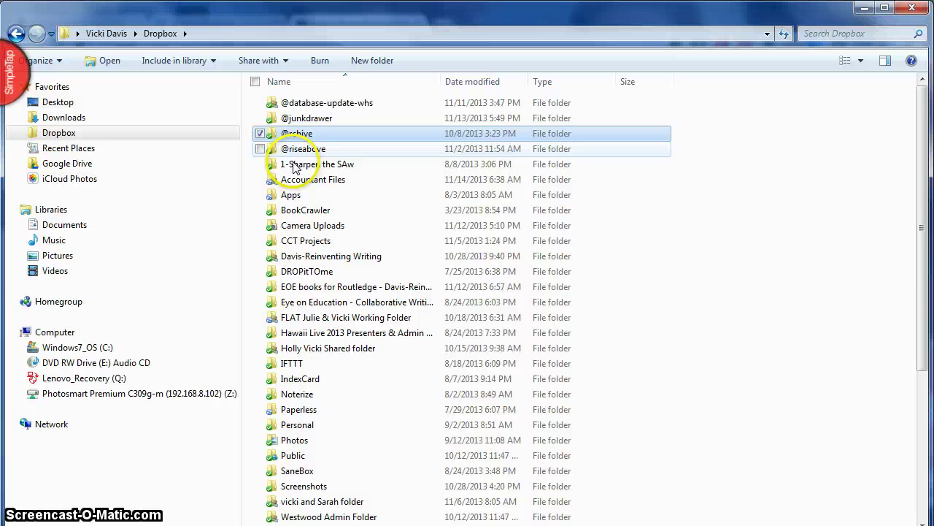
double_click(312, 150)
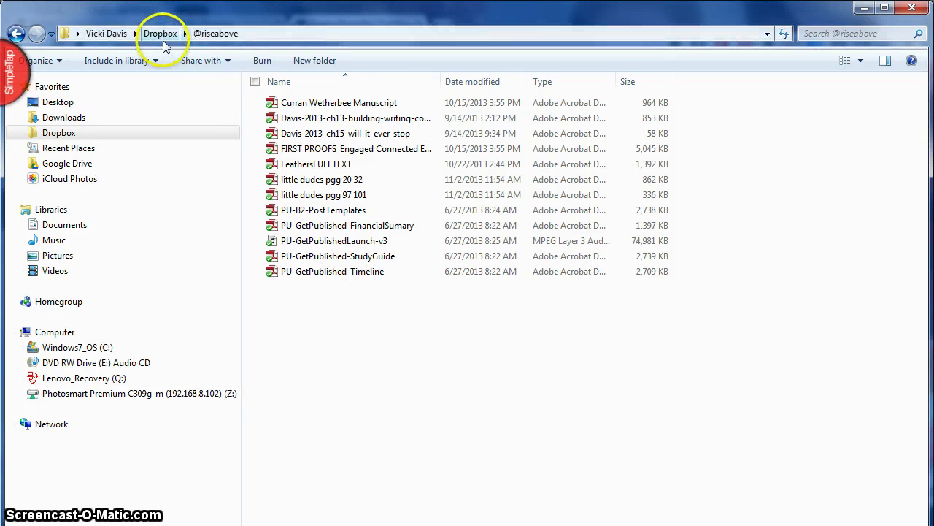
left_click(163, 38)
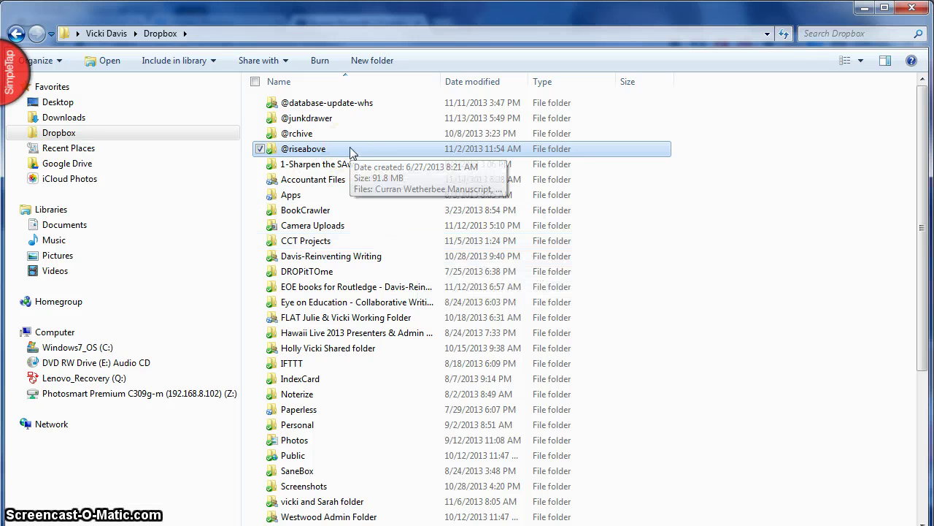
left_click(347, 155)
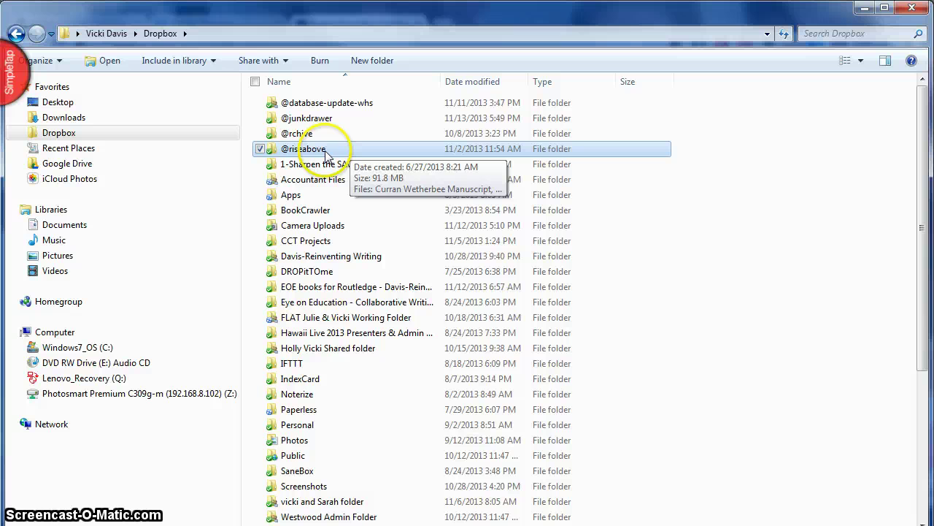
Step: View 1-Sharpen the SAw, then go back to Dropbox and scroll to WHS2019-DEMO
double_click(323, 165)
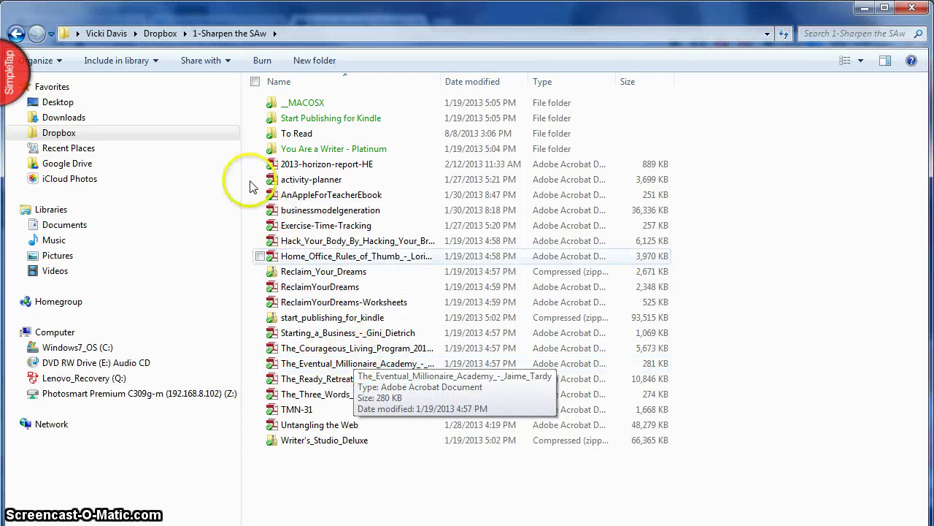
left_click(161, 37)
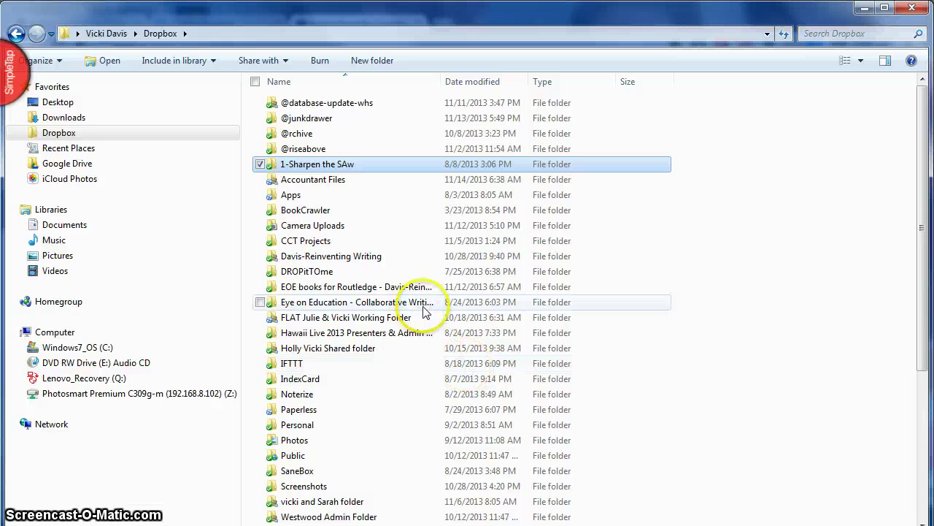
scroll(391, 287, "down", 1)
scroll(389, 287, "down", 3)
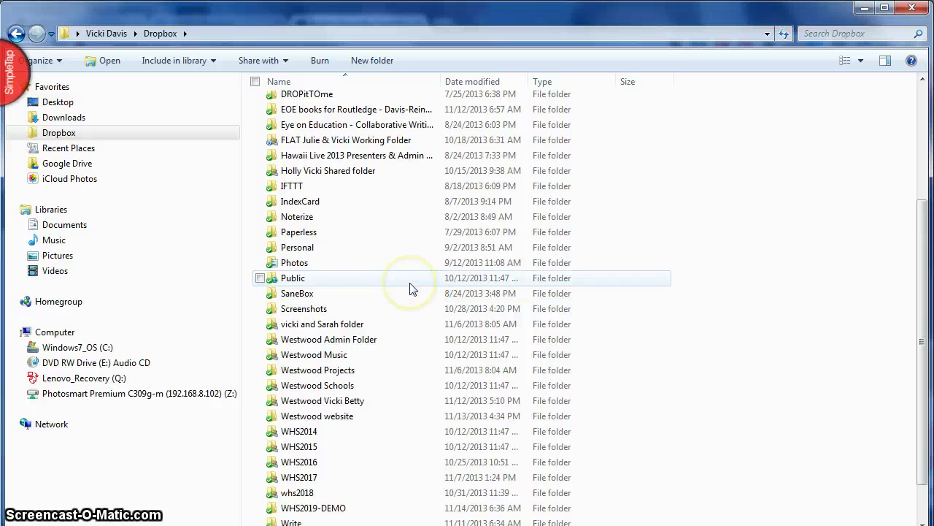
scroll(410, 290, "down", 1)
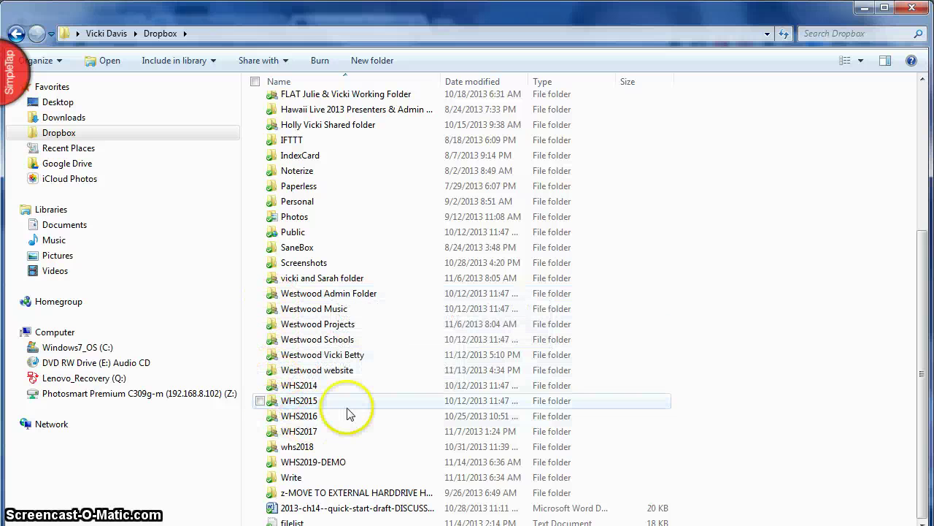
Step: Enter WHS2019-DEMO and select its Turn In and For Senior Slide Show folders
double_click(305, 465)
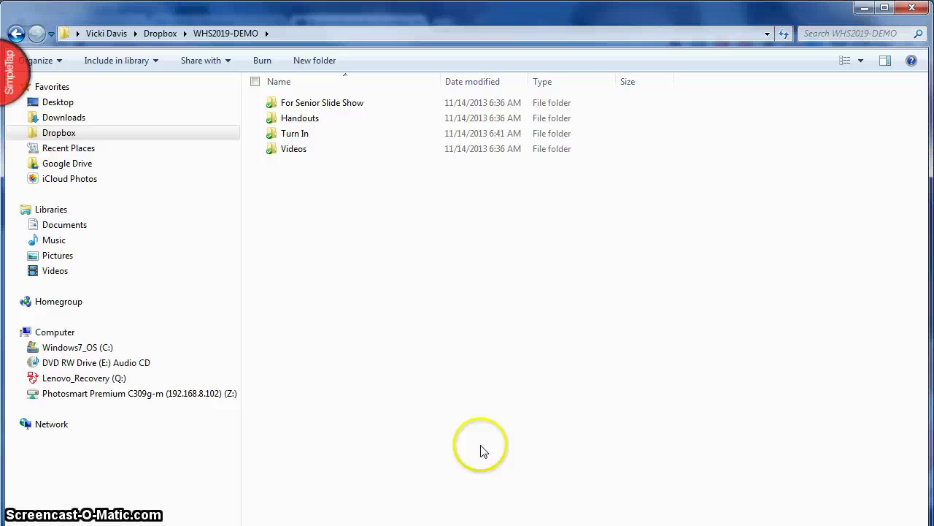
left_click(160, 32)
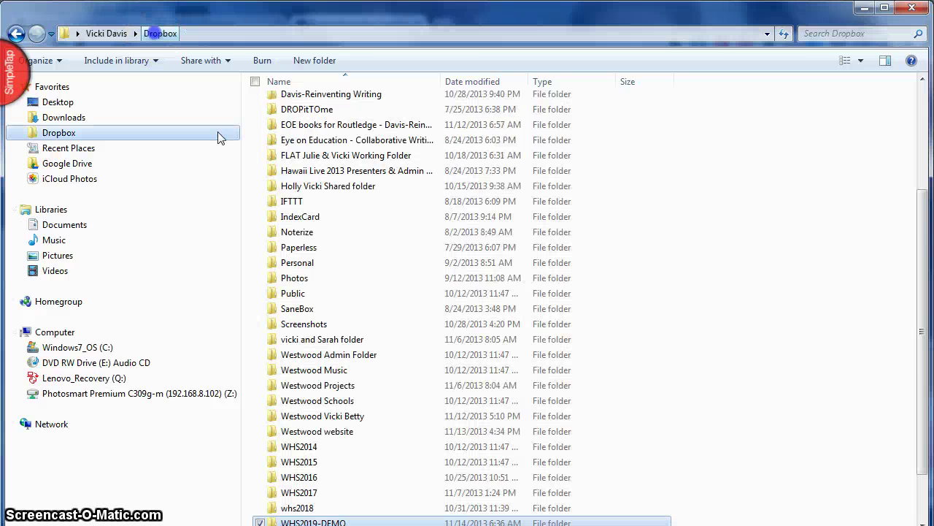
scroll(389, 468, "down", 1)
scroll(388, 462, "down", 1)
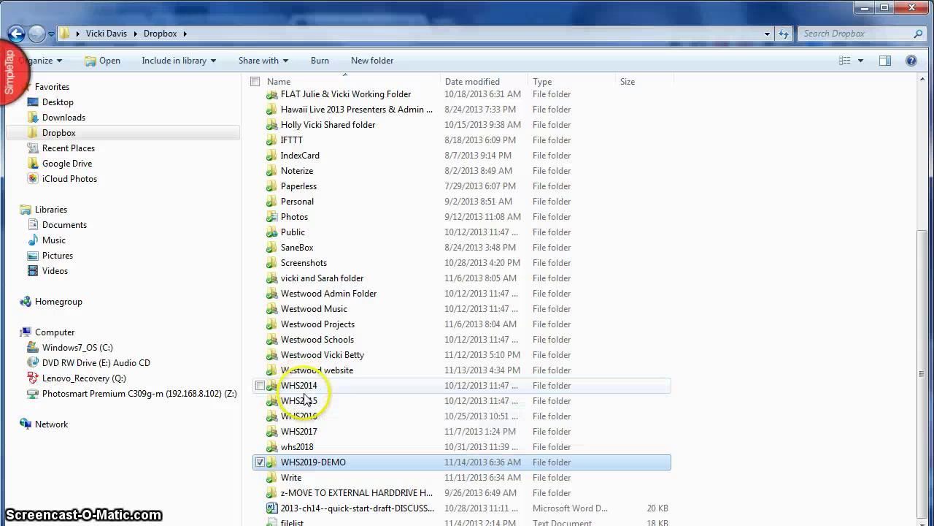
double_click(308, 464)
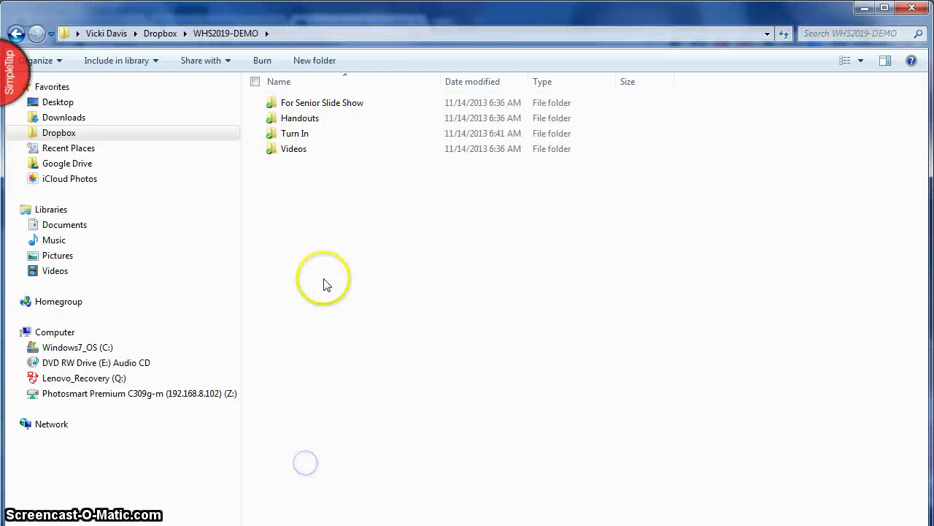
left_click(365, 134)
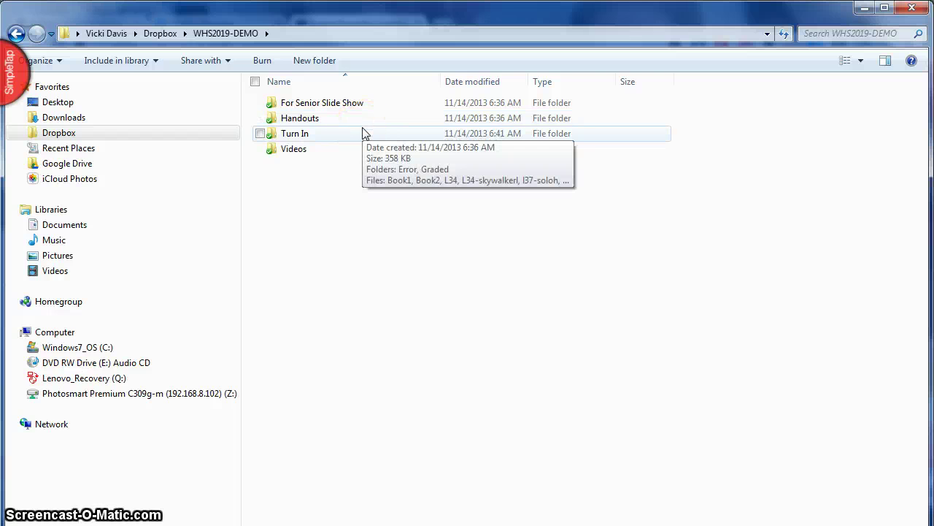
left_click(338, 106)
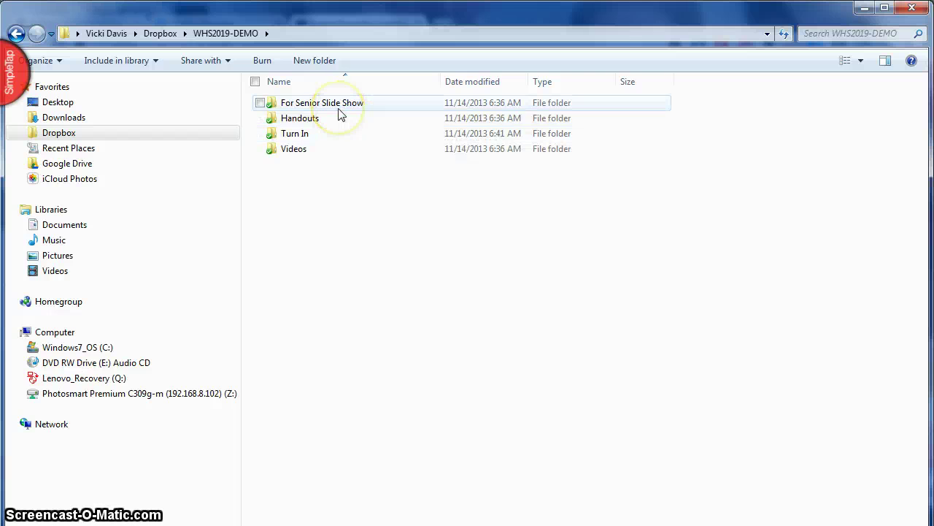
left_click(339, 119)
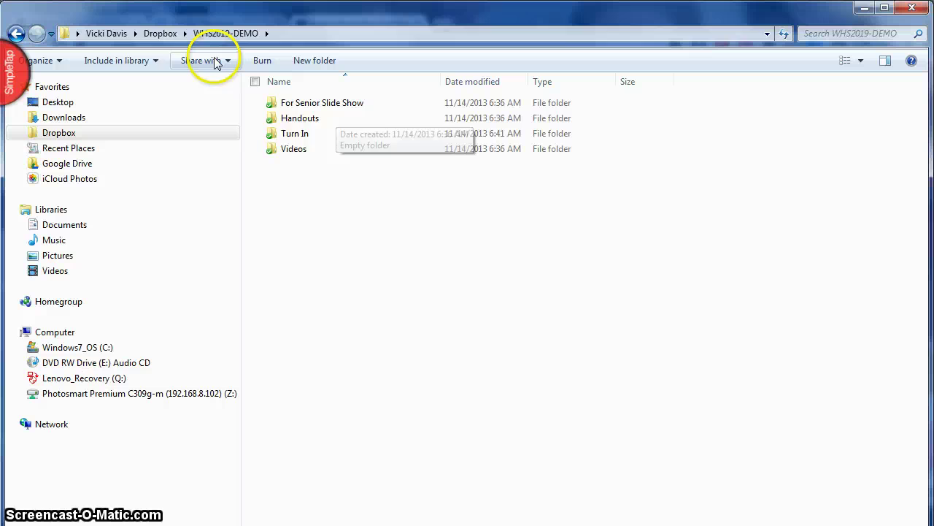
Step: Return to the Dropbox list and reopen WHS2019-DEMO showing its four subfolders
left_click(160, 33)
scroll(407, 274, "up", 2)
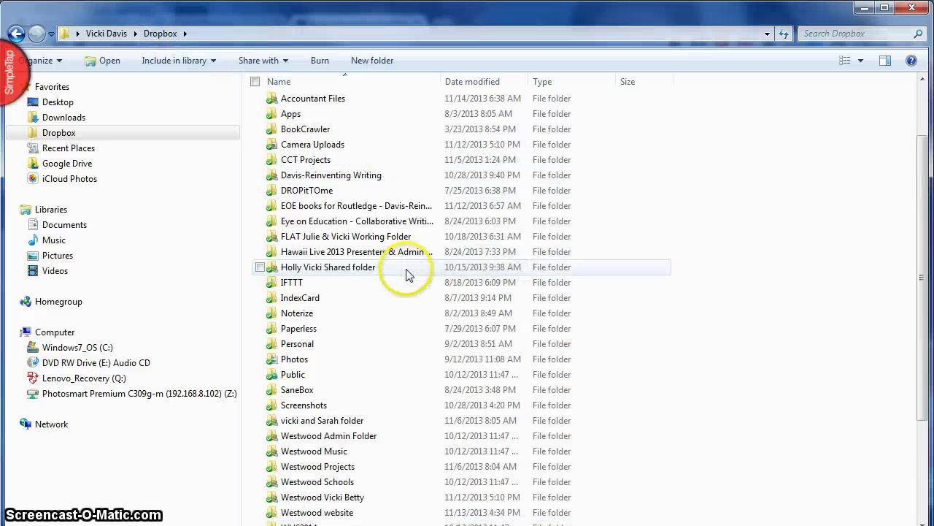
left_click(305, 192)
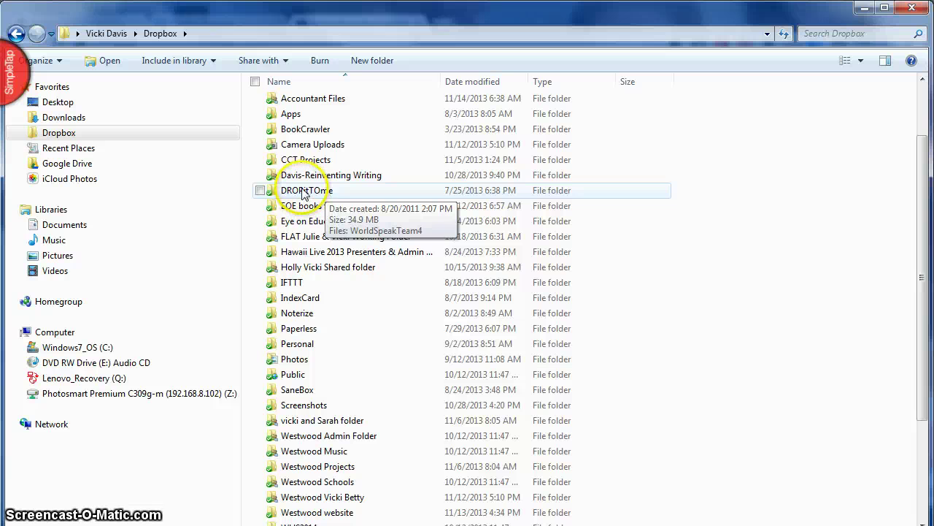
scroll(378, 387, "down", 3)
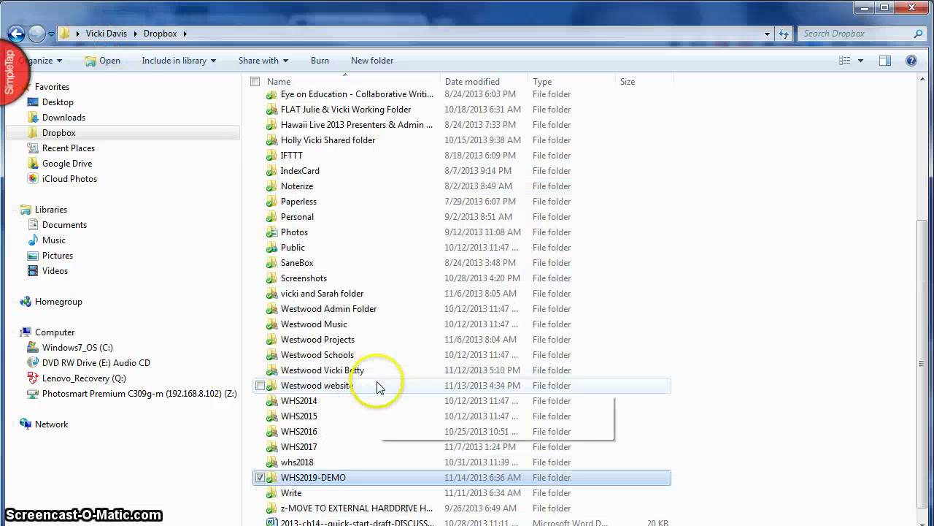
double_click(299, 477)
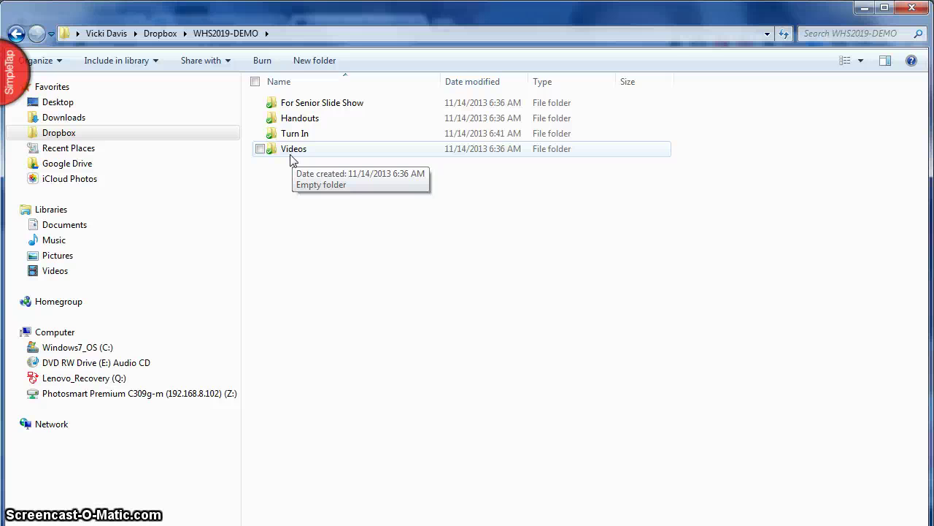
mouse_move(291, 155)
left_mouse_down()
mouse_move(279, 139)
mouse_move(298, 151)
left_mouse_up()
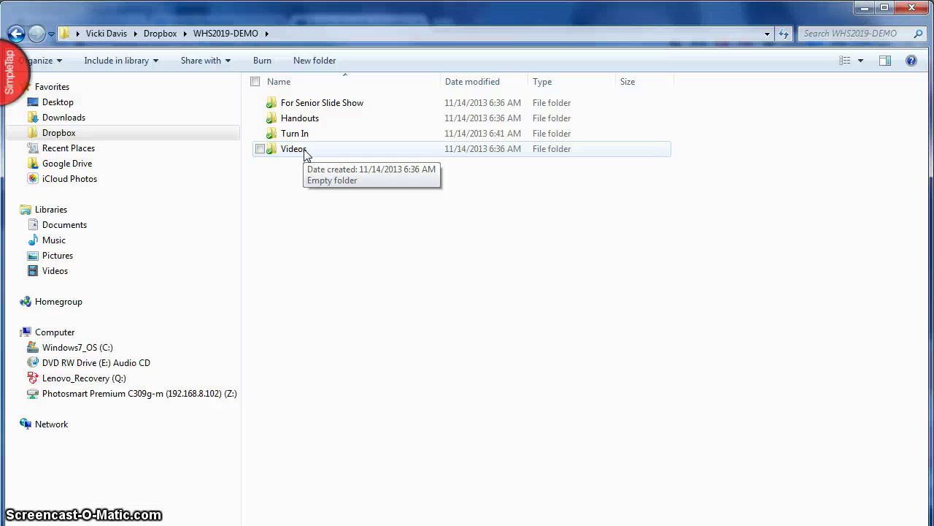
left_click(299, 134)
key("F2")
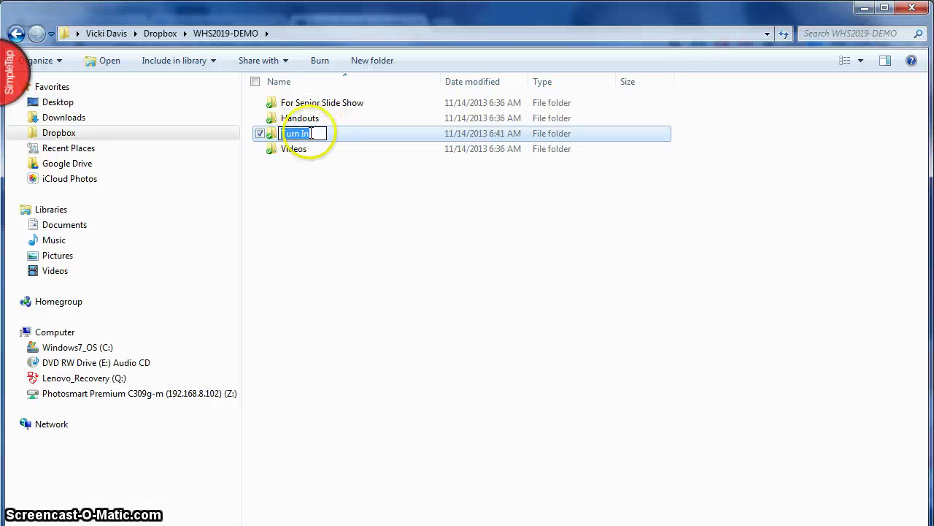
Step: Open Turn In to view the Error and Graded subfolders and the submitted files
double_click(269, 137)
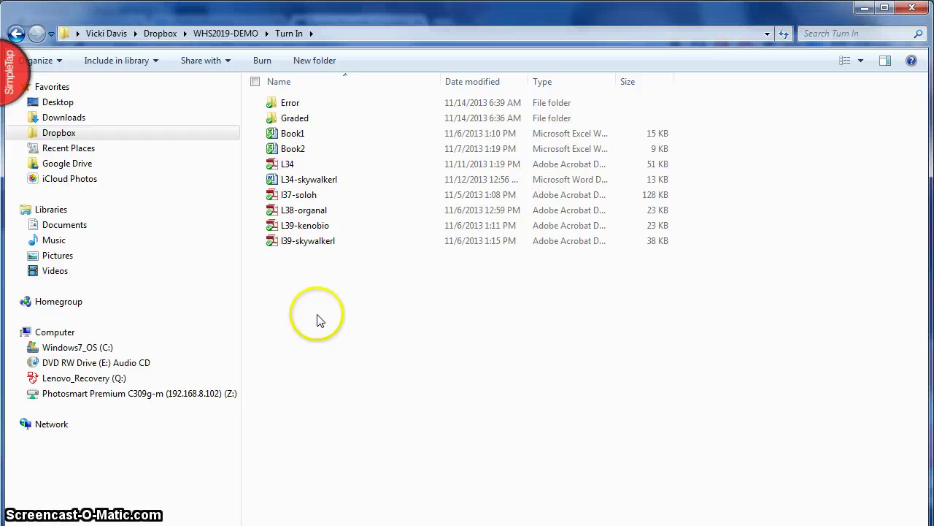
left_click(310, 261)
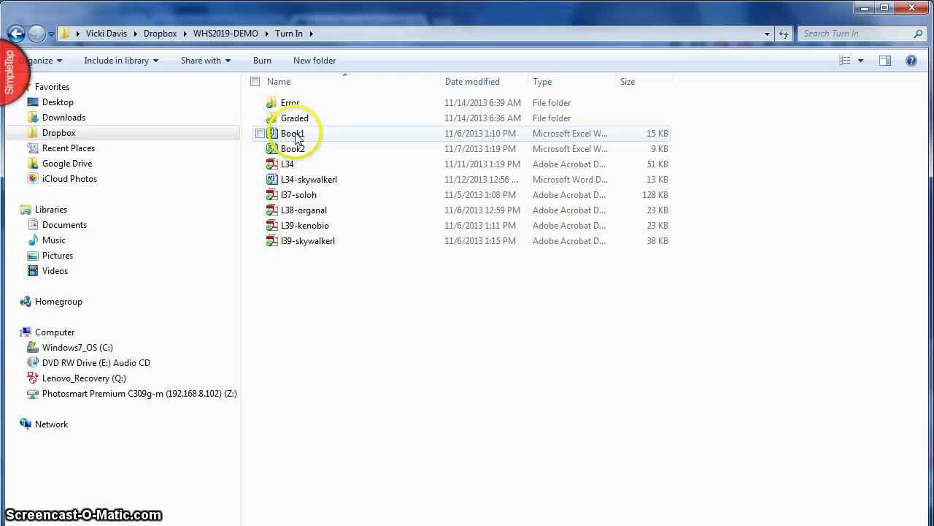
Step: Drag Book1, L34-skywalkerl and L34 onto the Error folder
left_click_drag(292, 133, 301, 103)
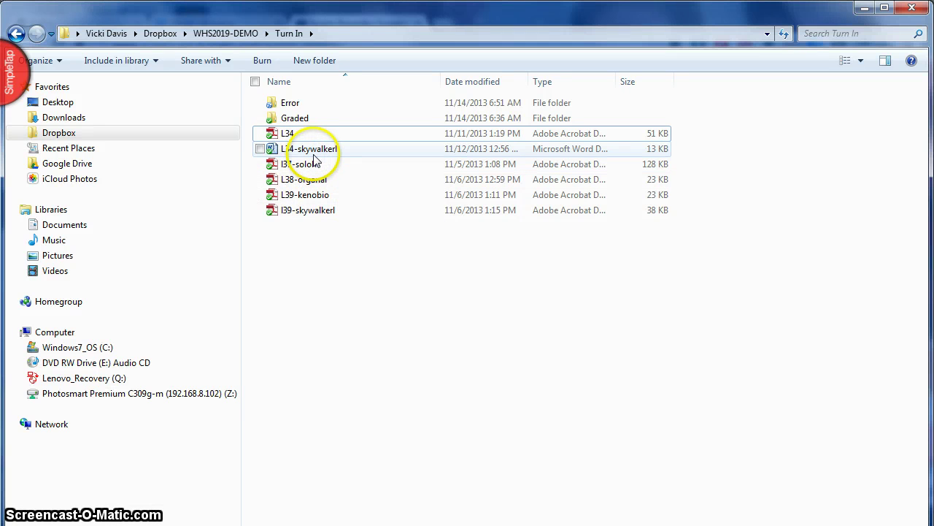
left_click_drag(314, 155, 296, 103)
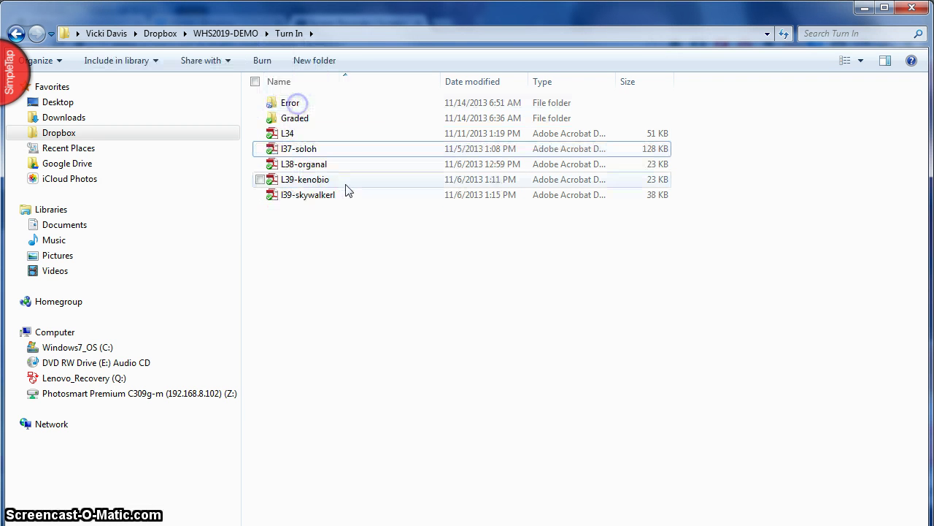
left_click(285, 148)
left_click(289, 135)
left_click_drag(289, 135, 291, 103)
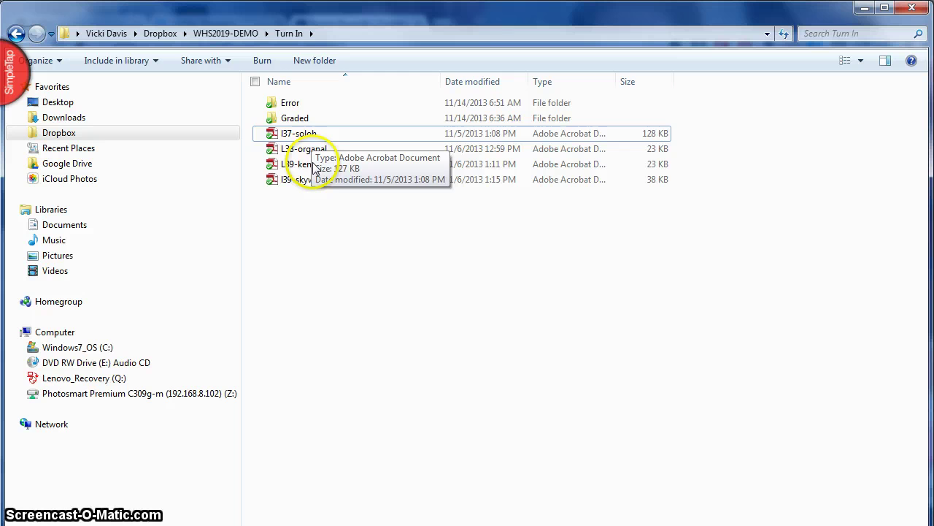
Step: Move l37-soloh, L38-organal, L39-kenobio and l39-skywalkerl into the Graded folder
left_click_drag(313, 134, 305, 119)
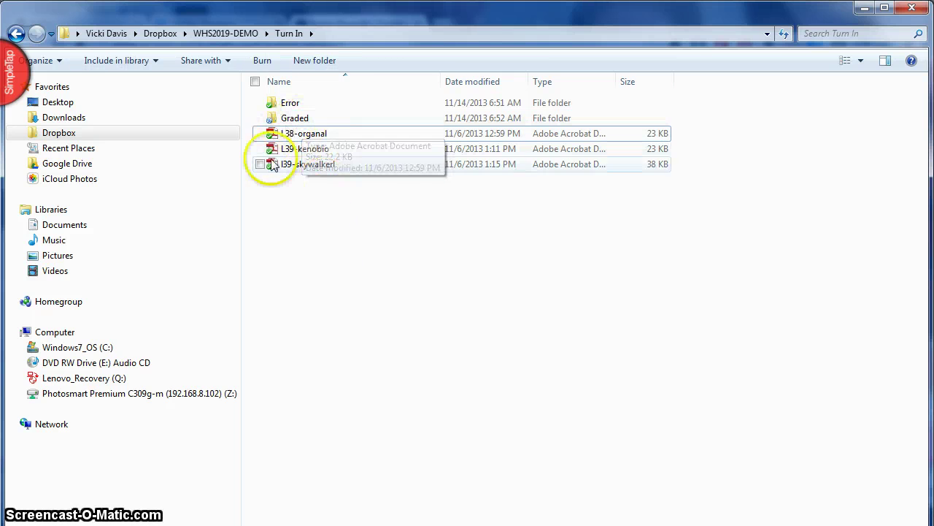
left_click_drag(315, 139, 300, 119)
left_click(310, 137)
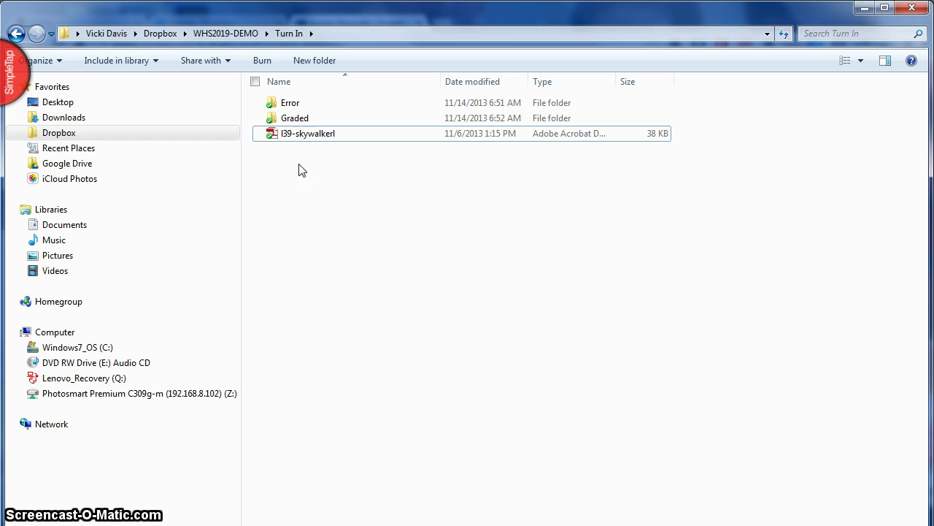
left_click(304, 135)
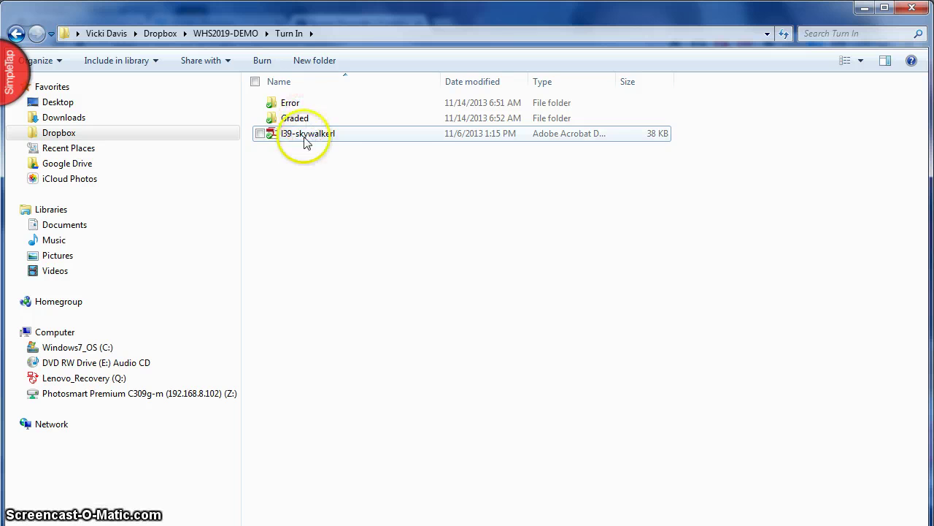
left_click(312, 161)
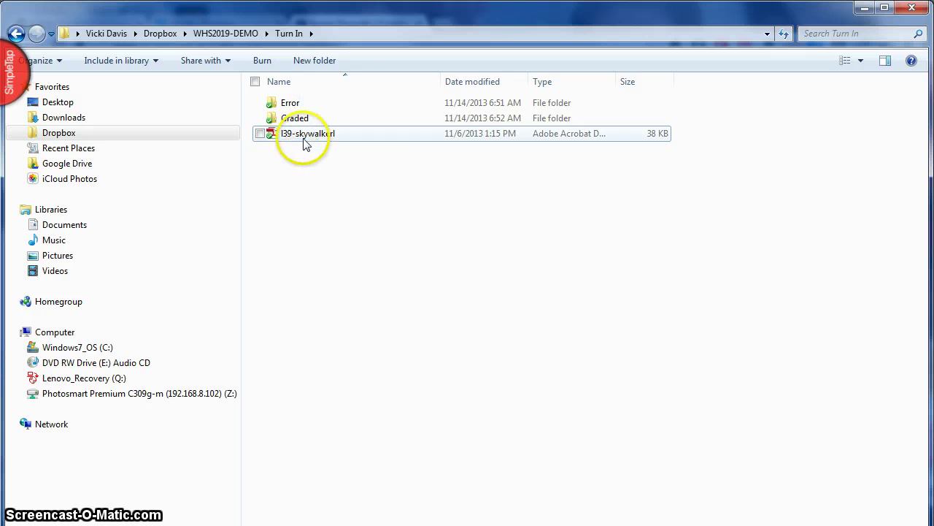
left_click_drag(308, 141, 296, 119)
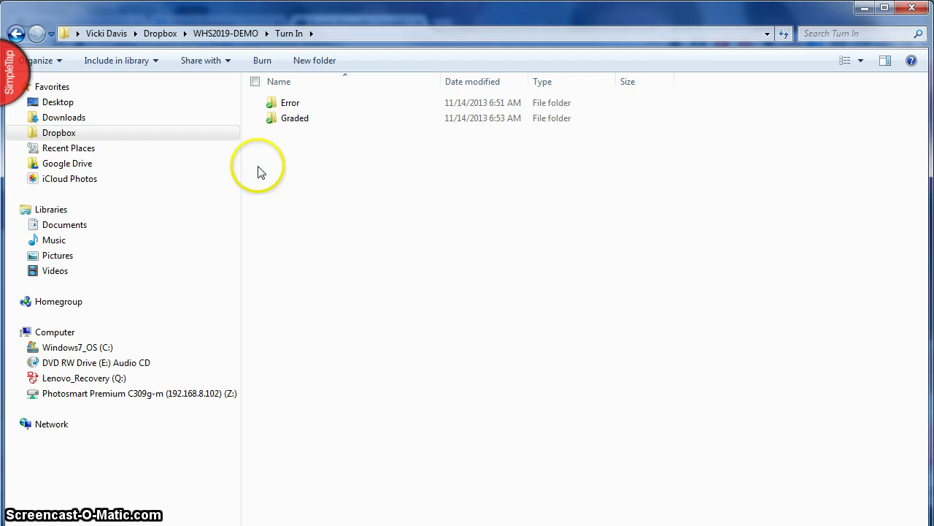
Step: Cut L38-organal, L39-kenobio and l39-skywalkerl from Graded and paste them into Turn In
double_click(292, 124)
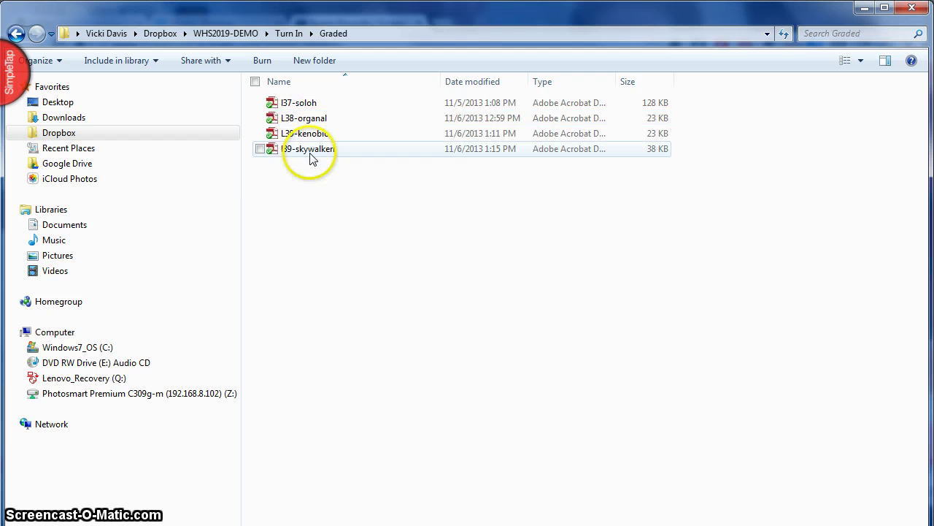
left_click(310, 146)
left_click(304, 133, "ctrl")
left_click(301, 122, "ctrl")
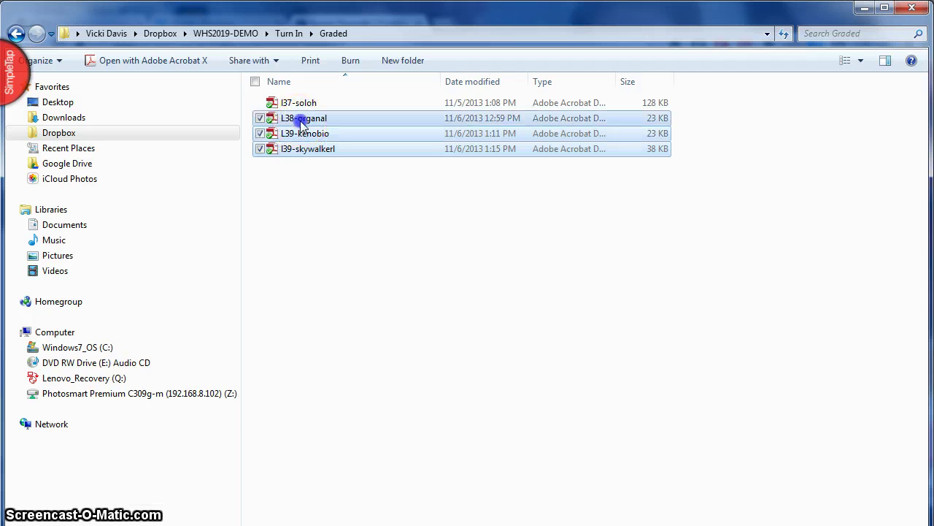
right_click(301, 125)
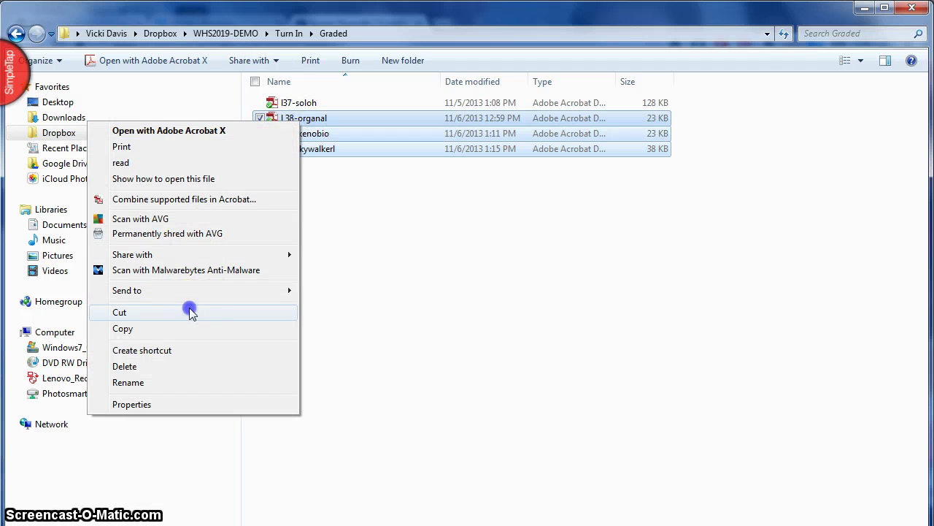
left_click(189, 308)
left_click(289, 33)
right_click(303, 194)
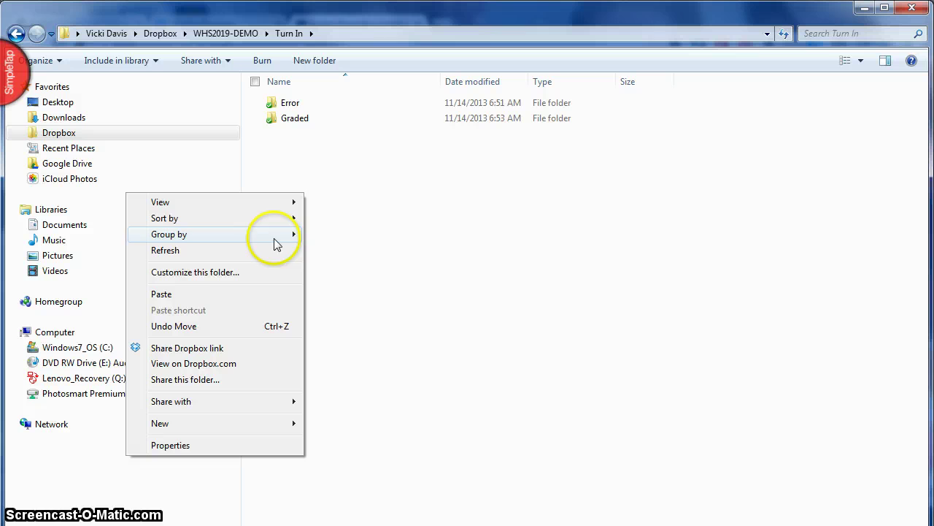
left_click(227, 294)
left_click(378, 259)
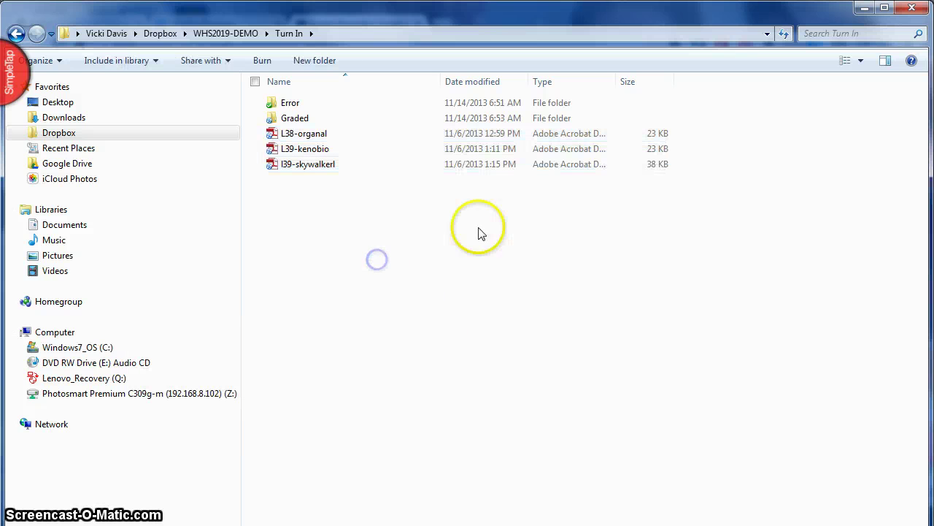
Step: Switch to the Dropbox website and locate the WHS2019-DEMO folder
left_click(865, 9)
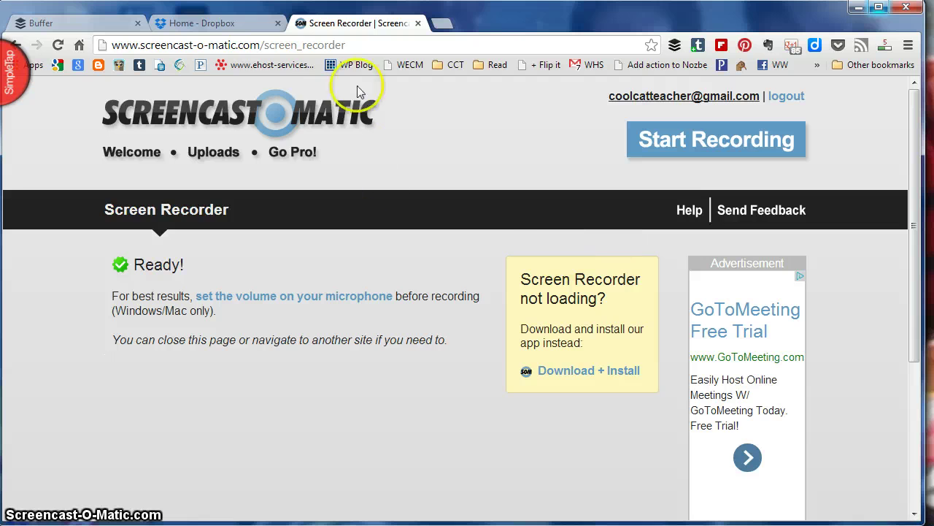
left_click(233, 22)
scroll(555, 306, "down", 4)
scroll(595, 323, "down", 15)
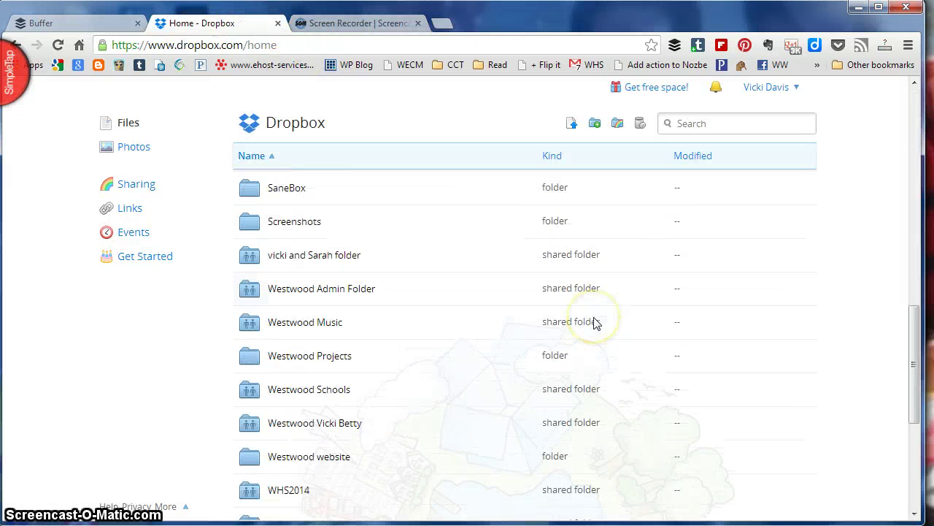
left_click(313, 350)
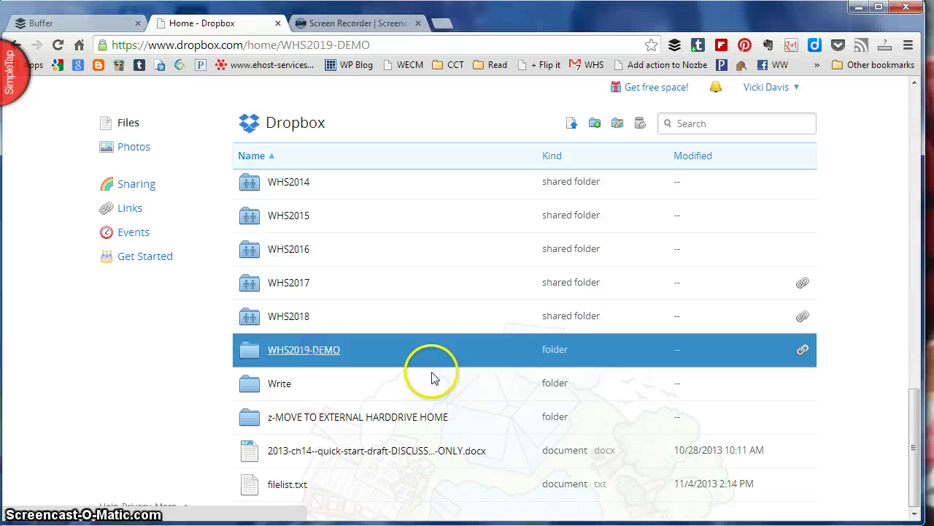
left_click(22, 46)
Step: Open WHS2019-DEMO > Turn In on Dropbox web, then return to Windows Explorer
scroll(334, 377, "down", 2)
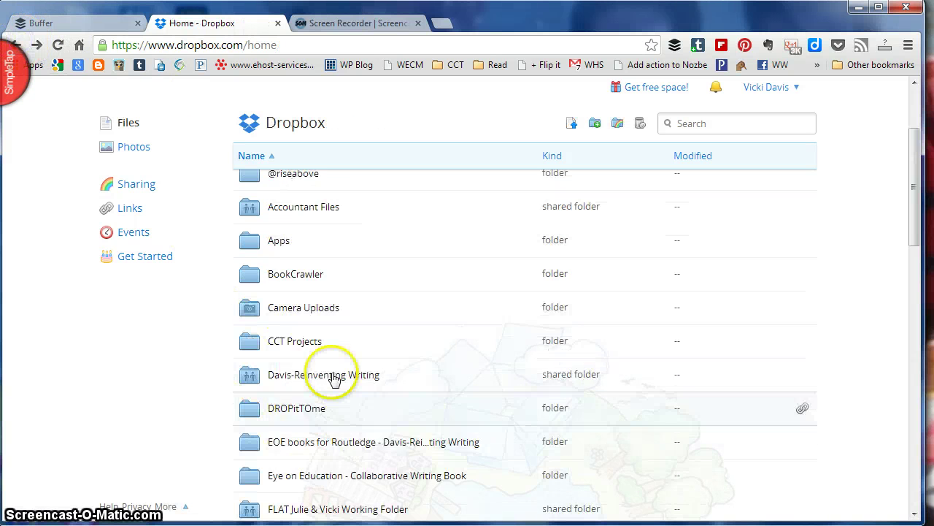
scroll(332, 378, "down", 15)
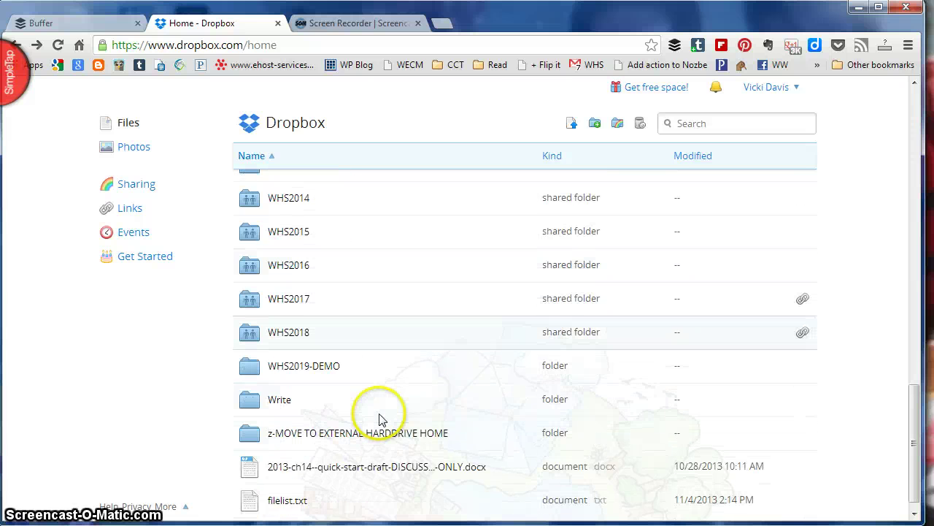
left_click(313, 359)
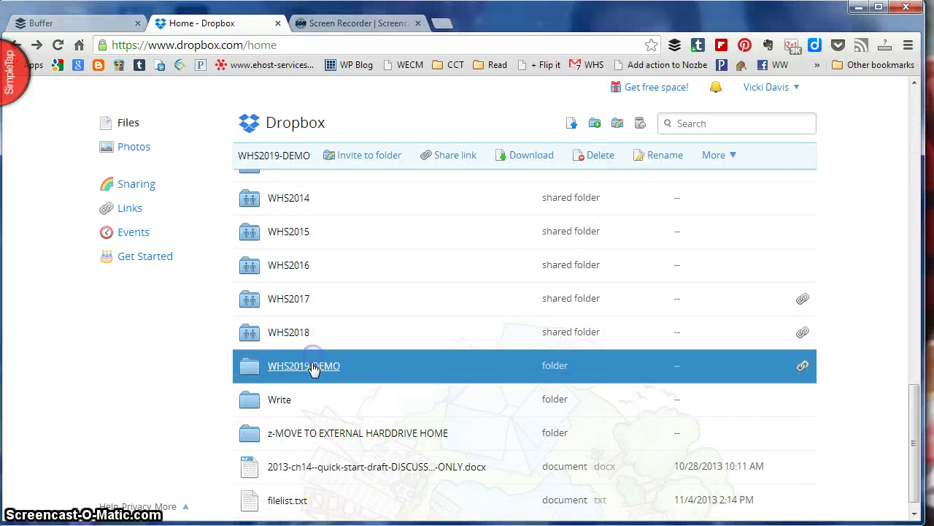
double_click(435, 383)
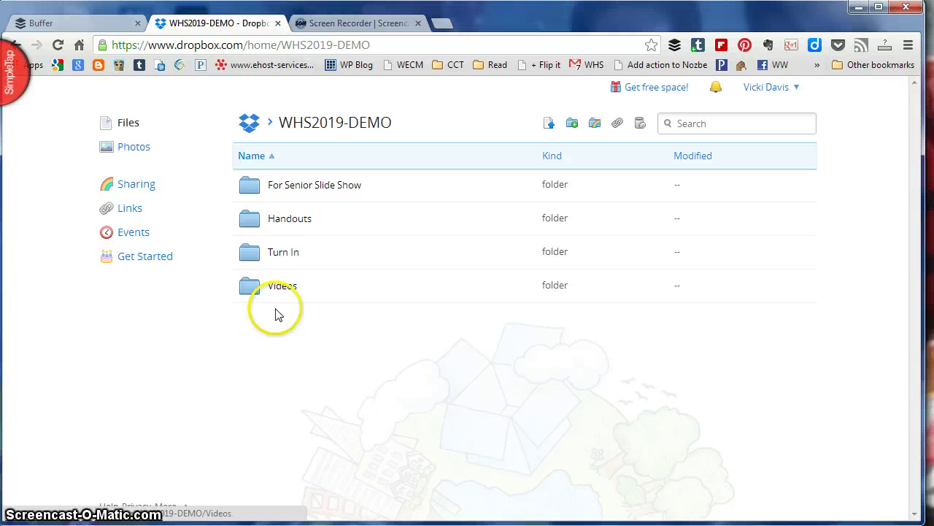
double_click(281, 253)
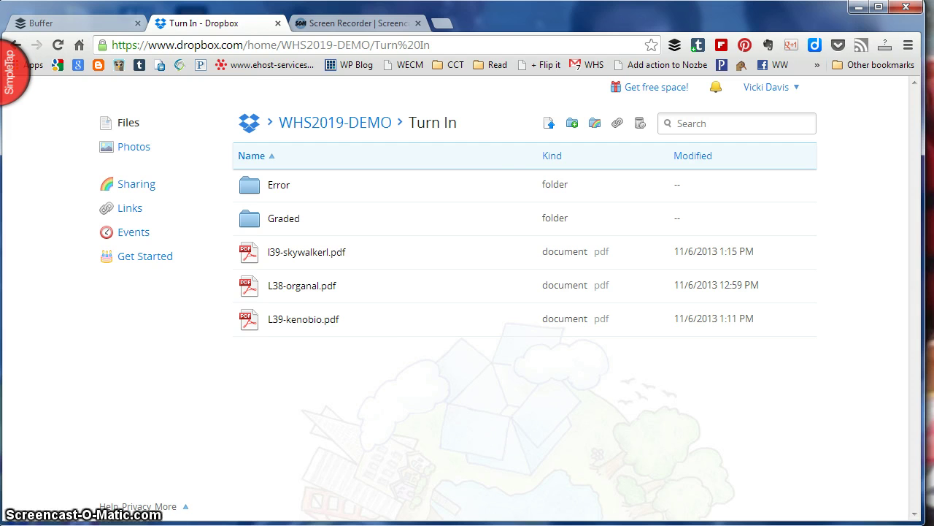
key("alt+Tab")
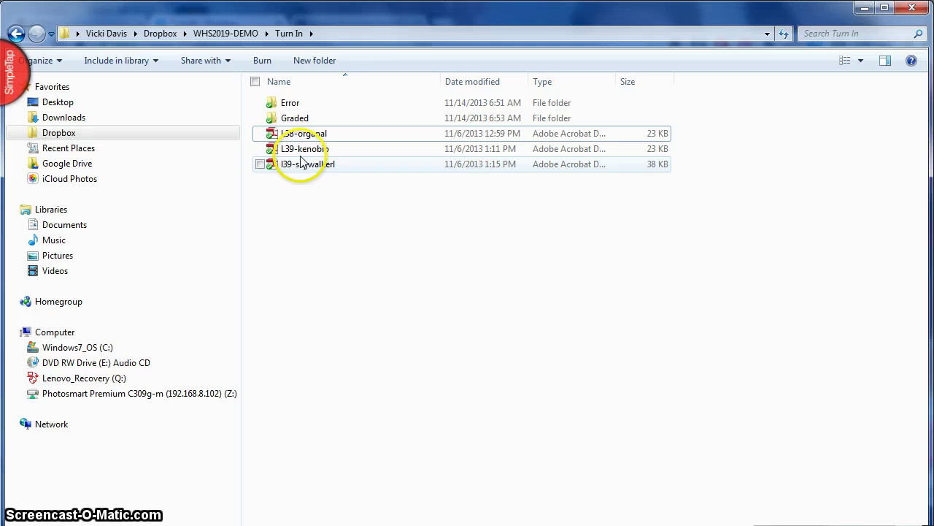
Step: Delete L38-organal from Turn In, confirming the move to the Recycle Bin
left_click(295, 151)
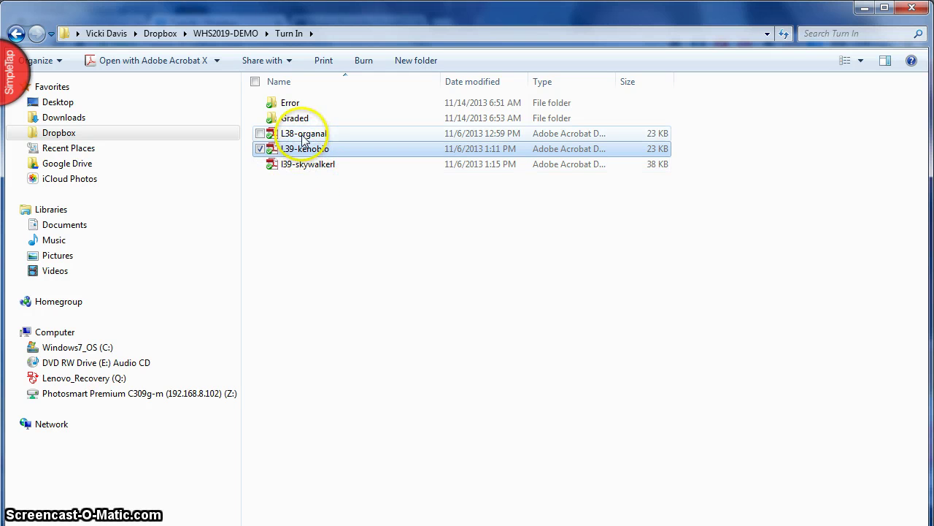
left_click(305, 137)
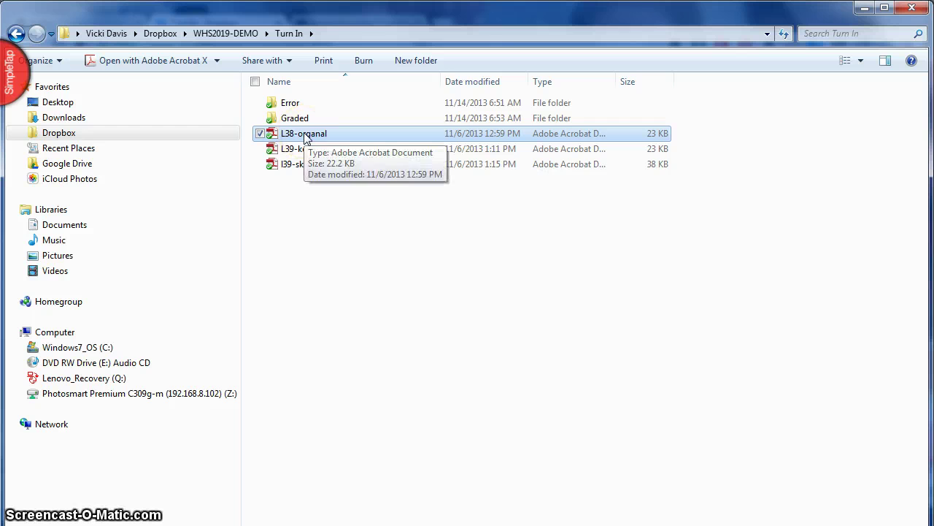
key("Delete")
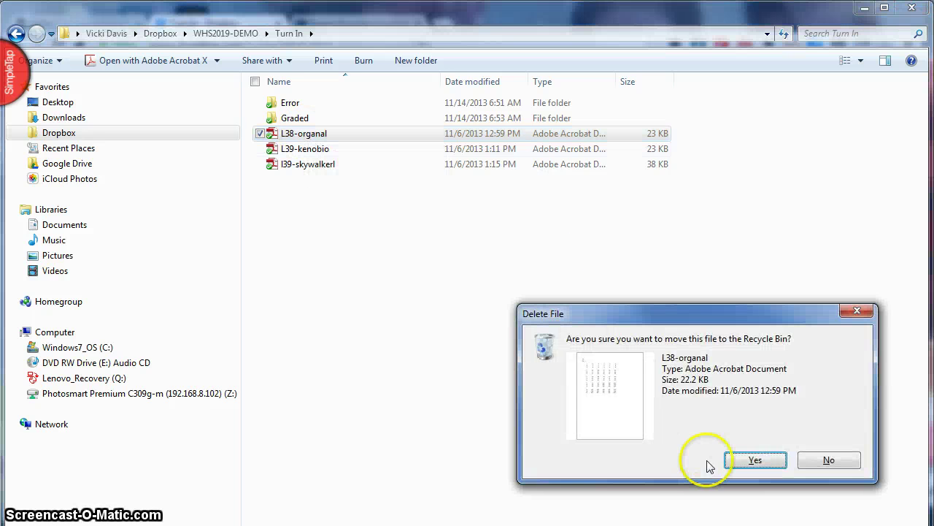
left_click(750, 460)
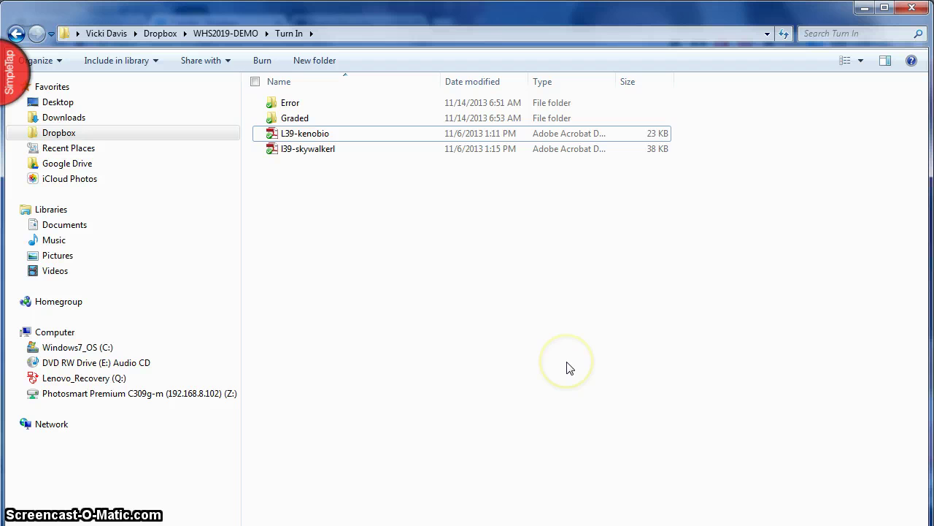
left_click(520, 400)
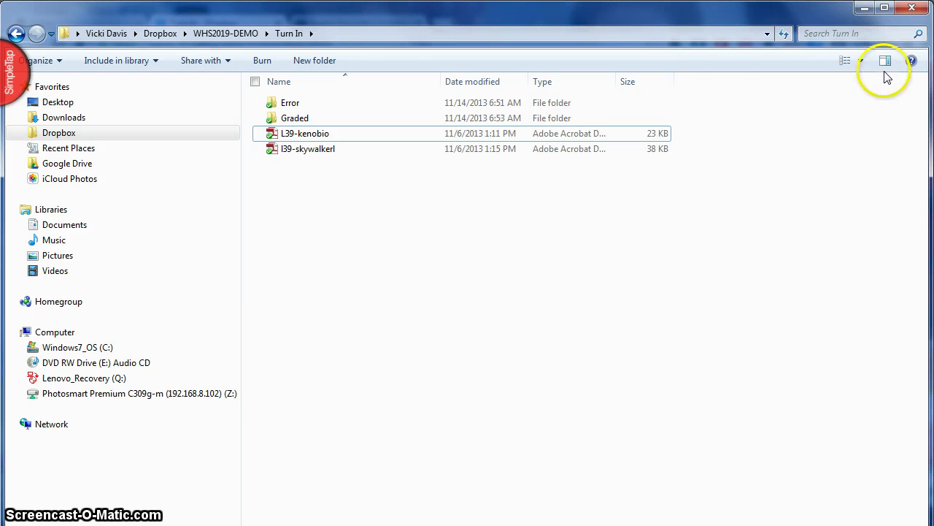
Step: Restore the deleted L38-organal.pdf from Dropbox web's deleted-files view of Turn In
left_click(863, 9)
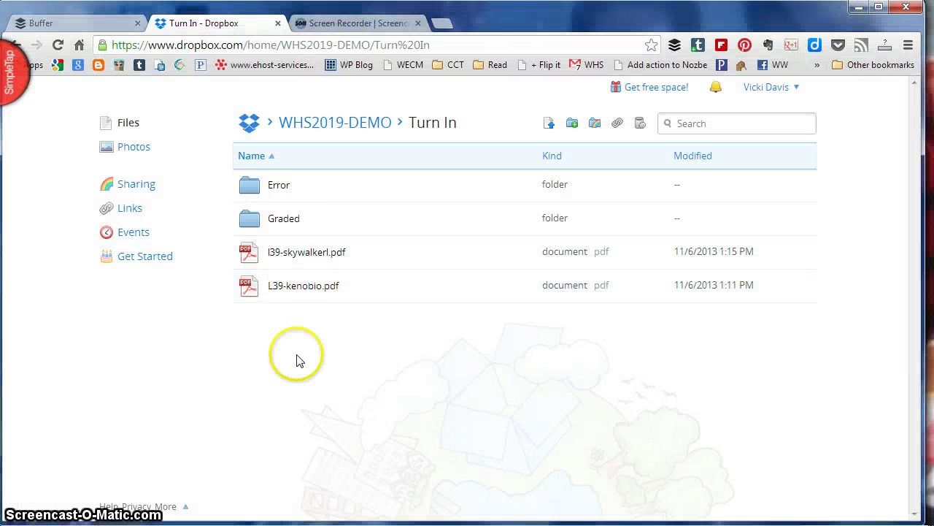
left_click(642, 124)
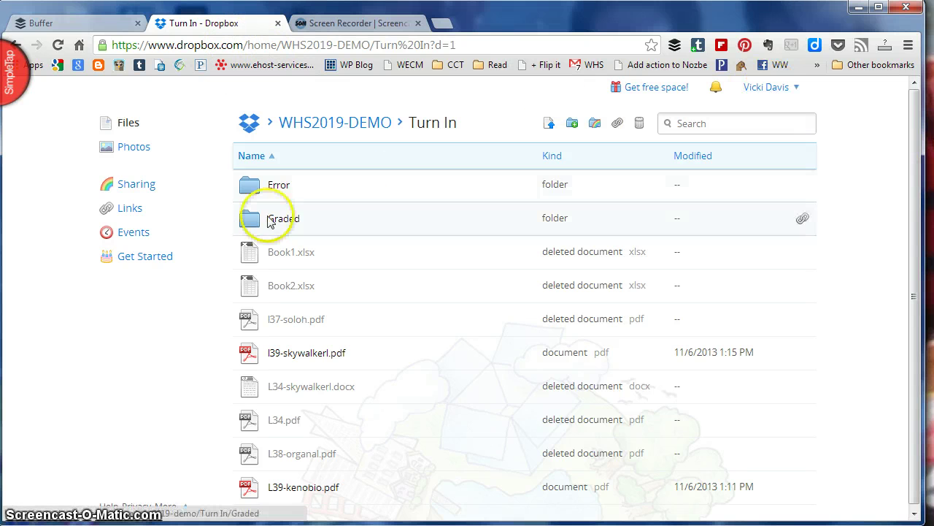
scroll(176, 412, "down", 1)
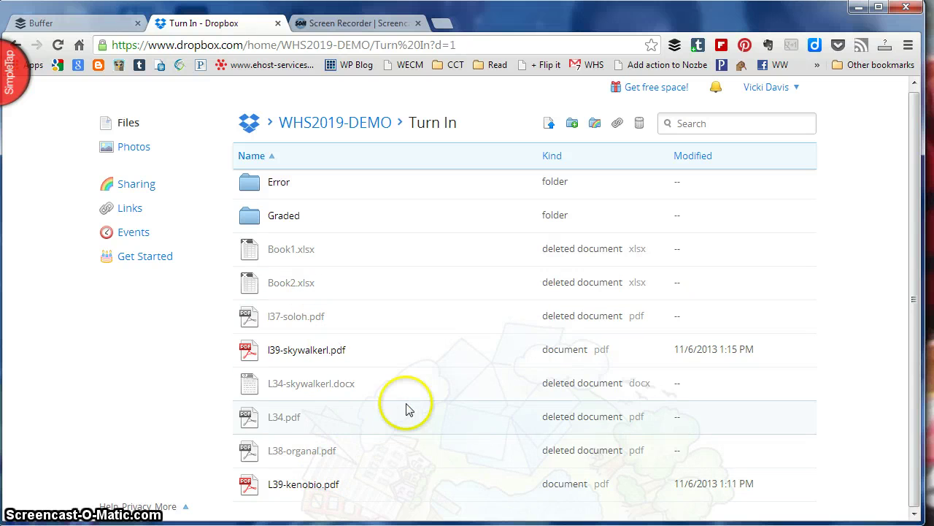
right_click(321, 447)
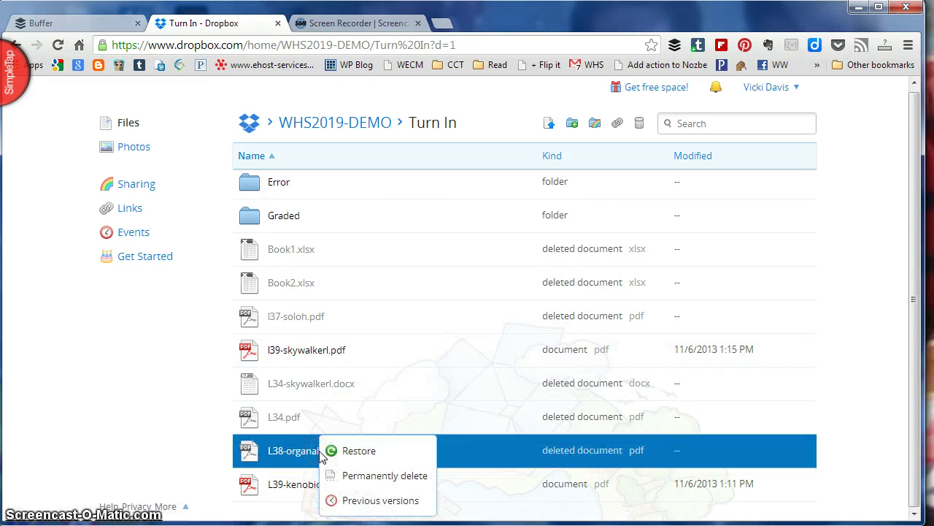
left_click(362, 452)
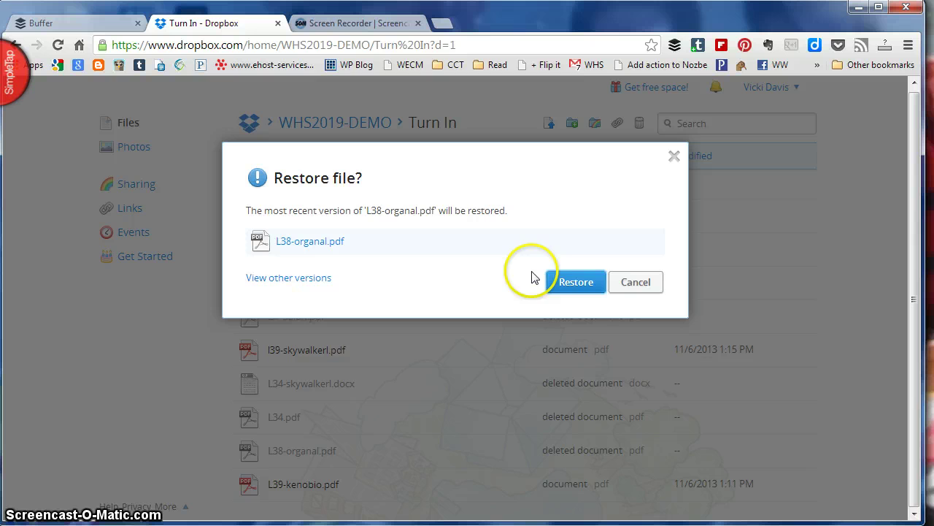
left_click(567, 283)
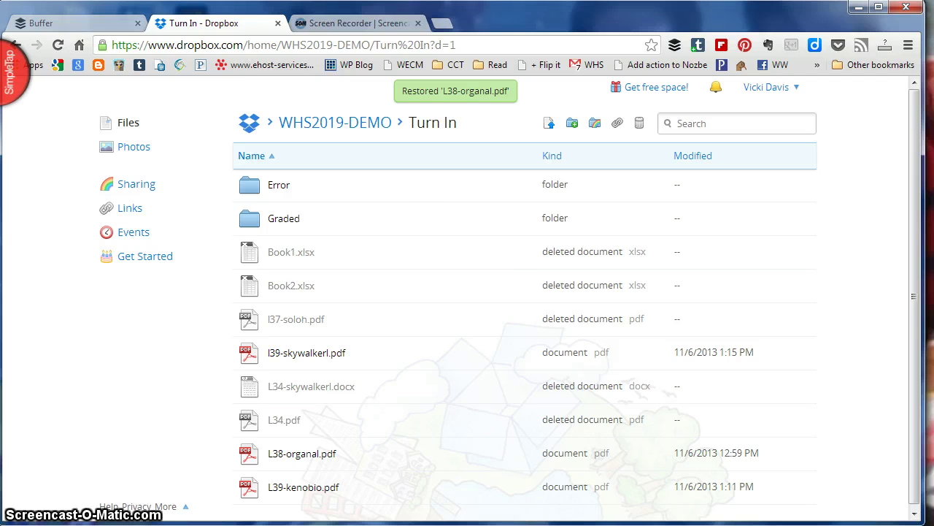
key("alt+Tab")
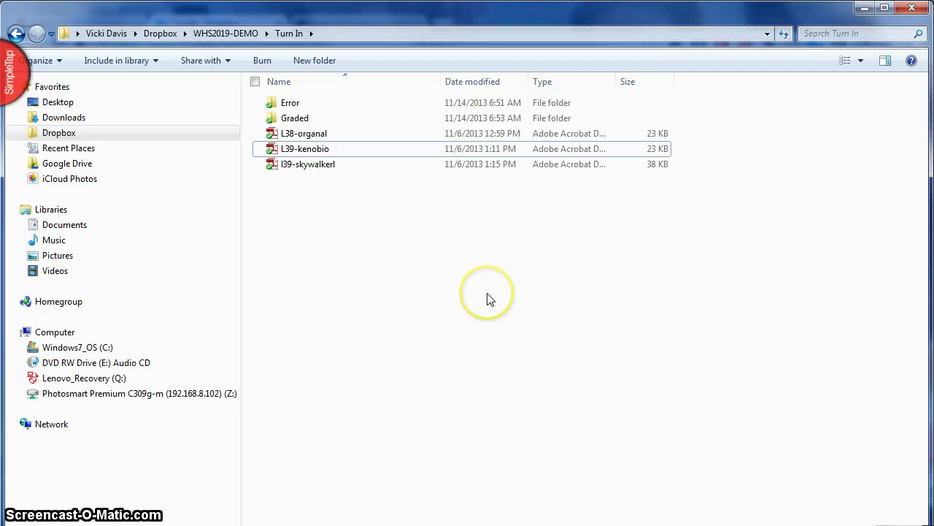
left_click(503, 277)
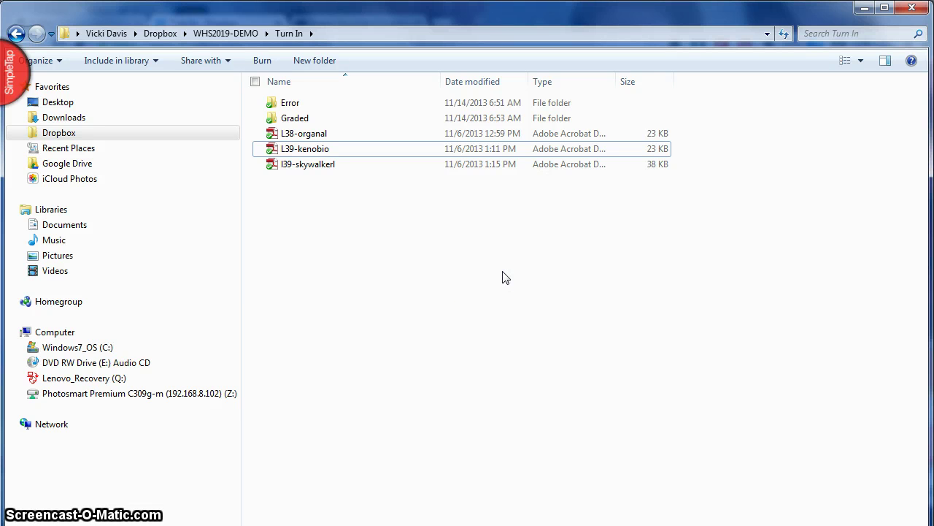
left_click(621, 303)
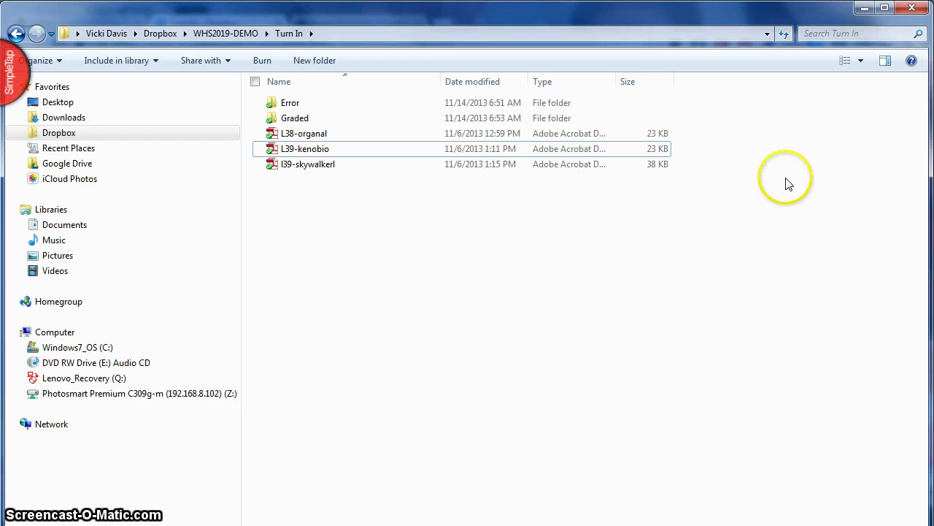
left_click(865, 14)
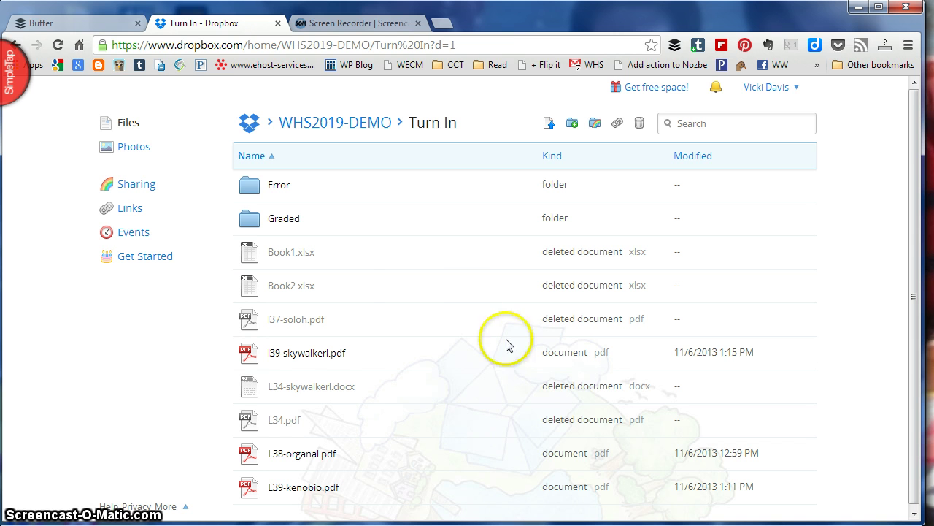
left_click(550, 125)
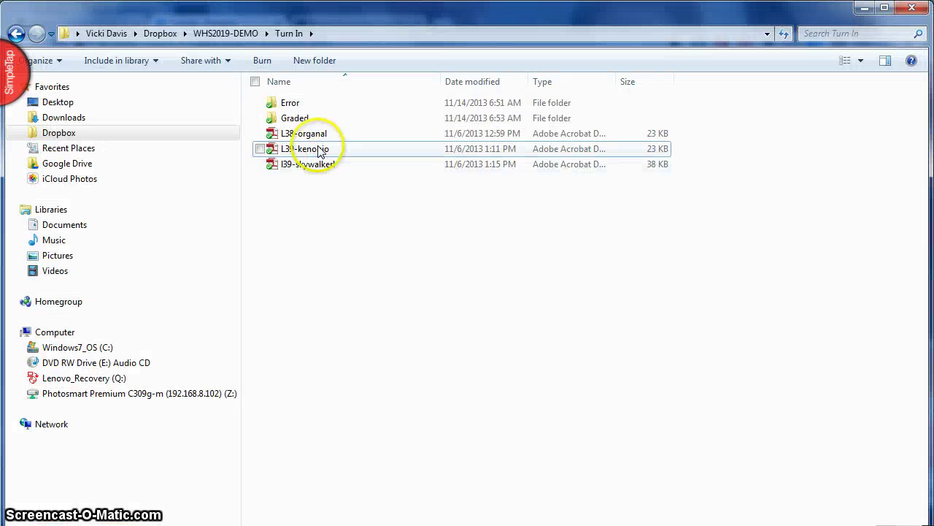
Step: Move the L38-organal submission from Turn In into the Graded folder
left_click(318, 136)
left_click_drag(317, 135, 303, 118)
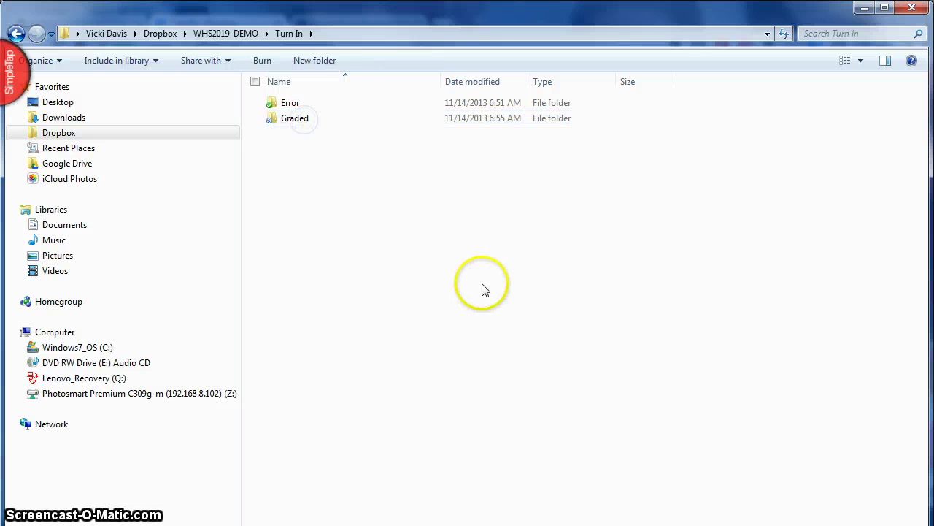